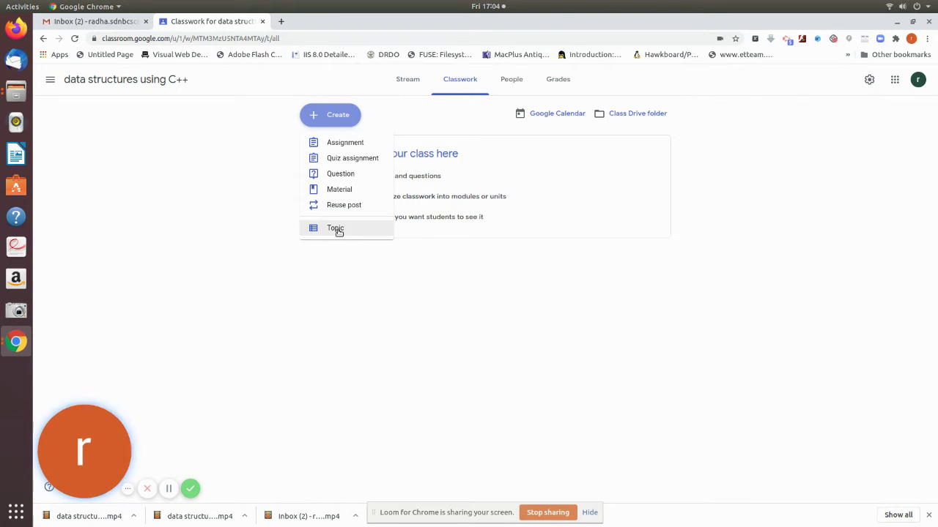
Step: Add two classwork topics named unit1 and unit2 to the class
{"action": "left_click", "coordinate": [336, 228]}
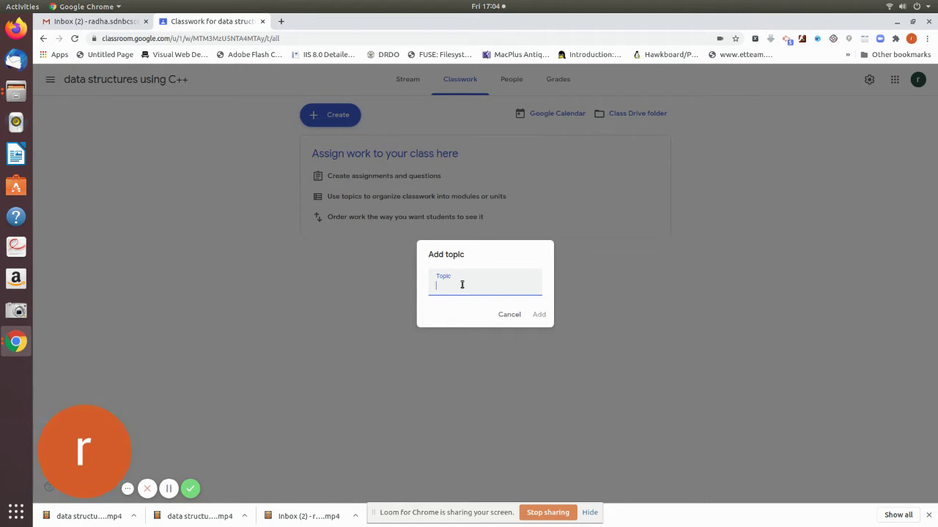
{"action": "type", "text": "unit1"}
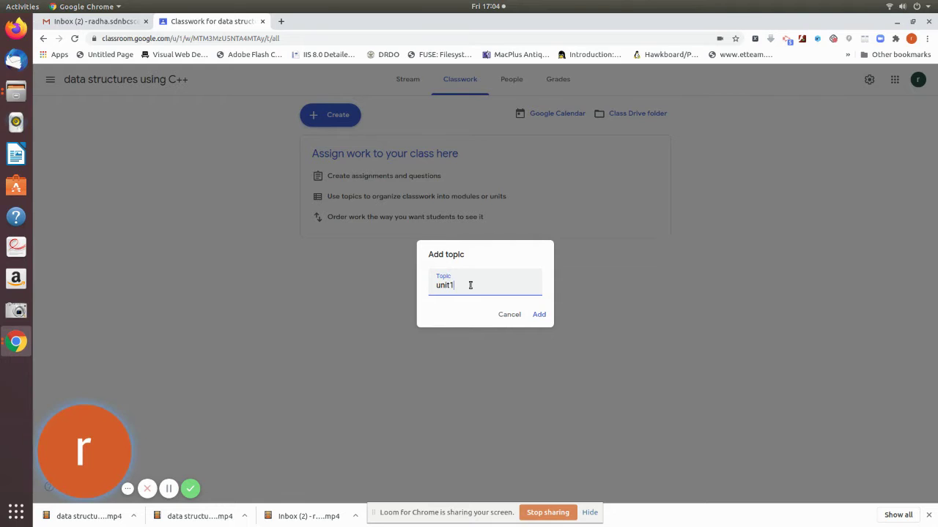
{"action": "left_click", "coordinate": [539, 315]}
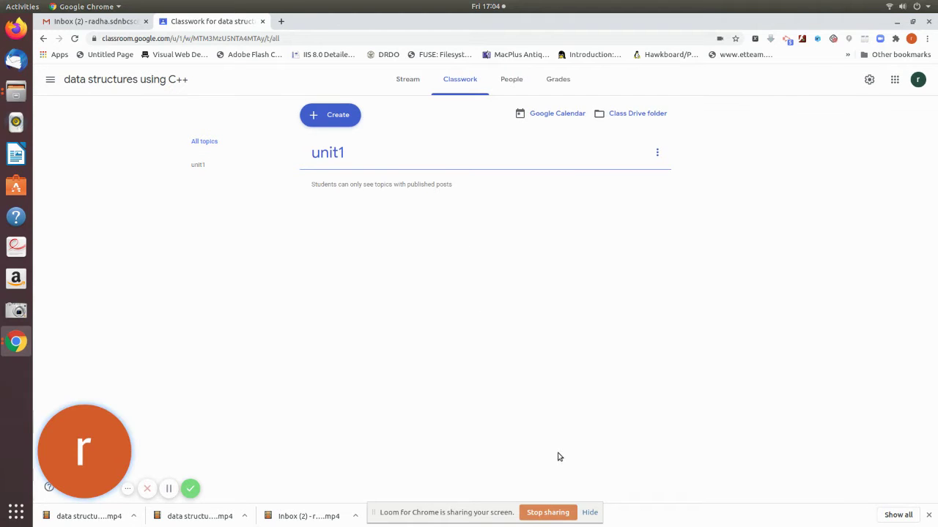
{"action": "left_click", "coordinate": [337, 117]}
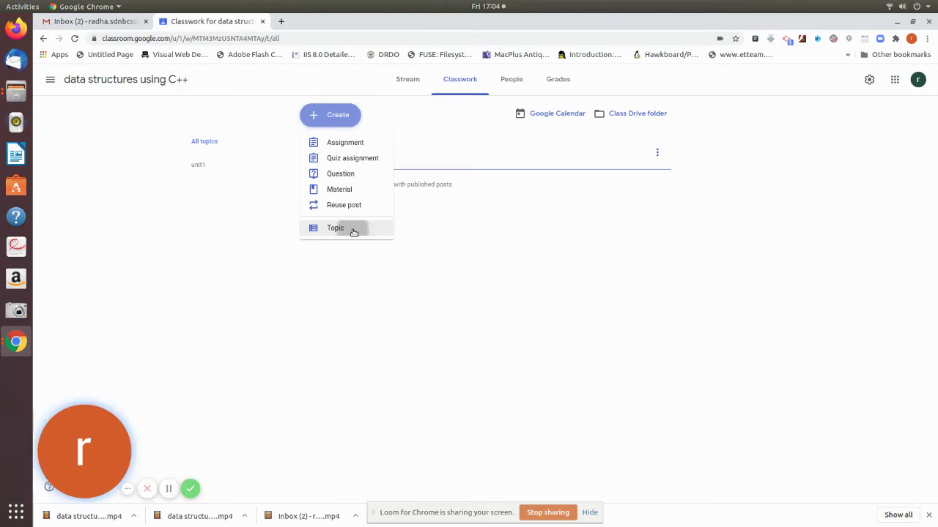
{"action": "left_click", "coordinate": [335, 228]}
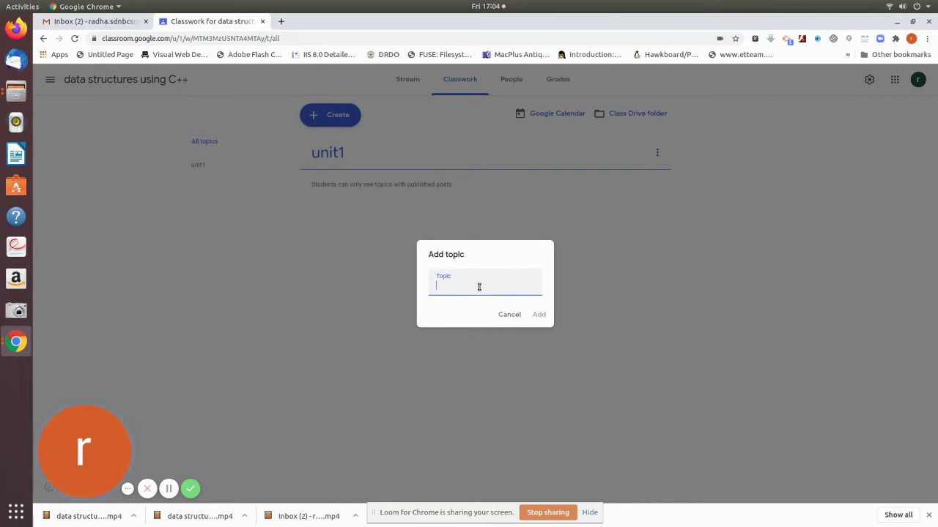
{"action": "type", "text": "unit2"}
{"action": "left_click", "coordinate": [539, 314]}
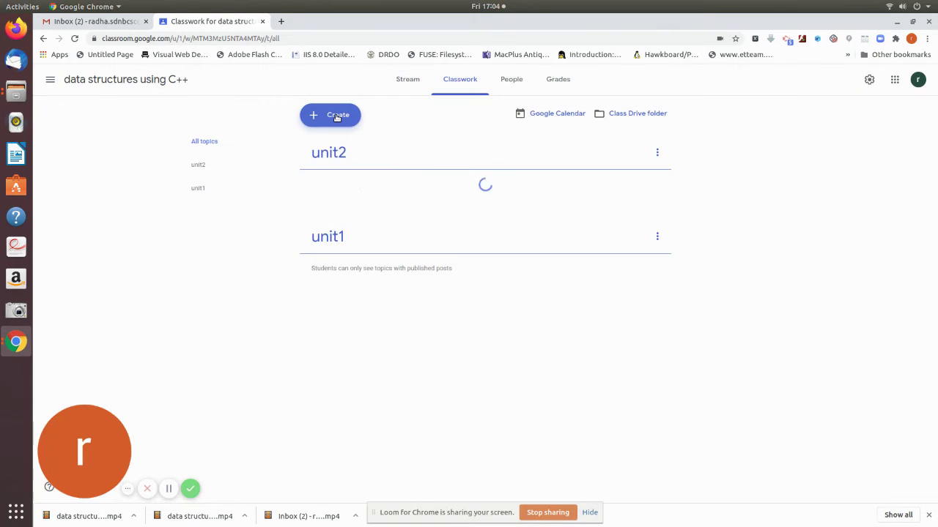
Step: Add two more classwork topics named unit3 and unit4
{"action": "left_click", "coordinate": [336, 117]}
{"action": "left_click", "coordinate": [341, 229]}
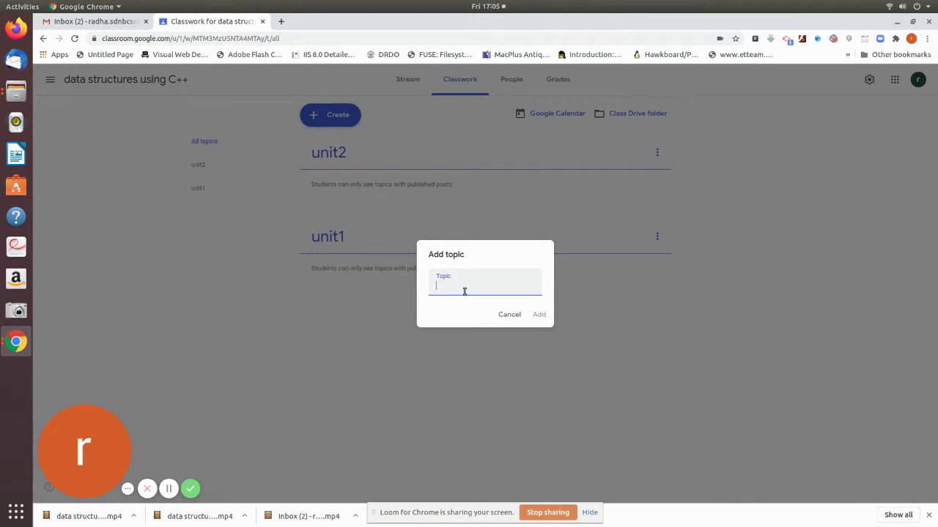
{"action": "type", "text": "unit3"}
{"action": "left_click", "coordinate": [538, 315]}
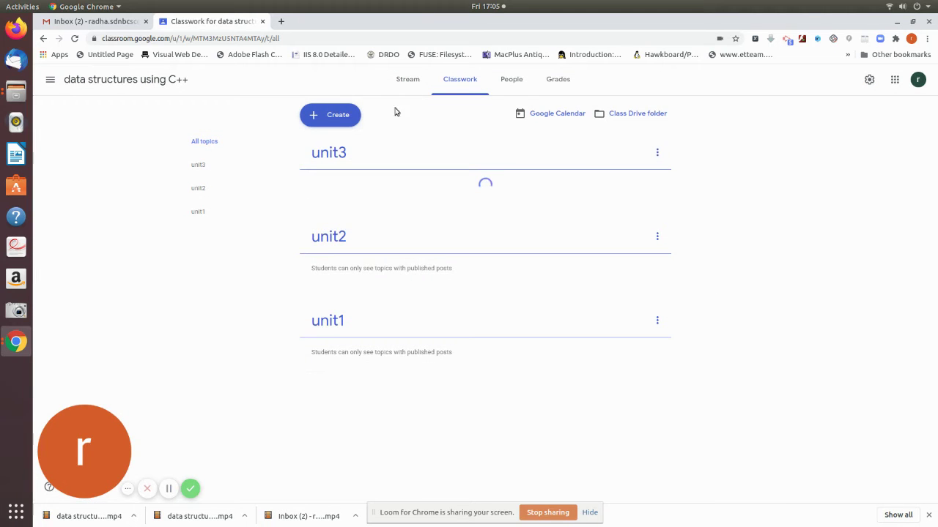
{"action": "left_click", "coordinate": [338, 115]}
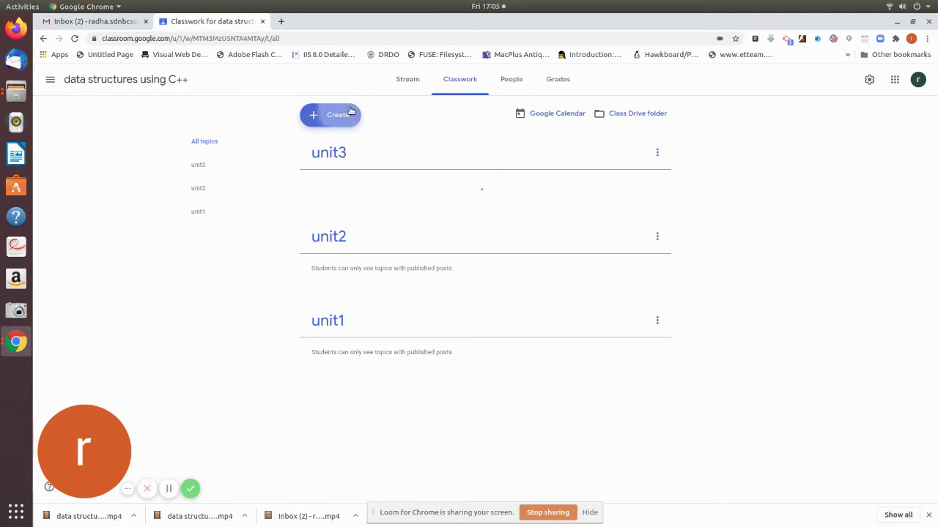
{"action": "left_click", "coordinate": [345, 227]}
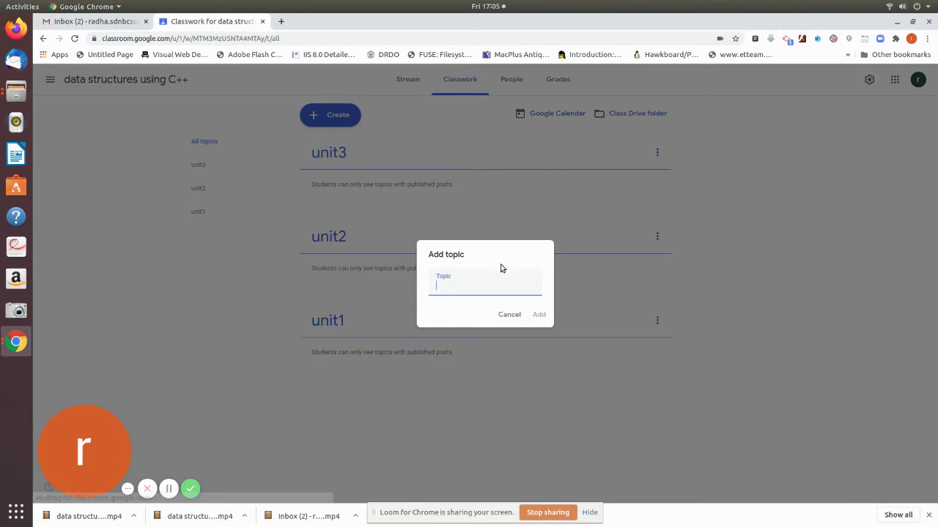
{"action": "type", "text": "uni"}
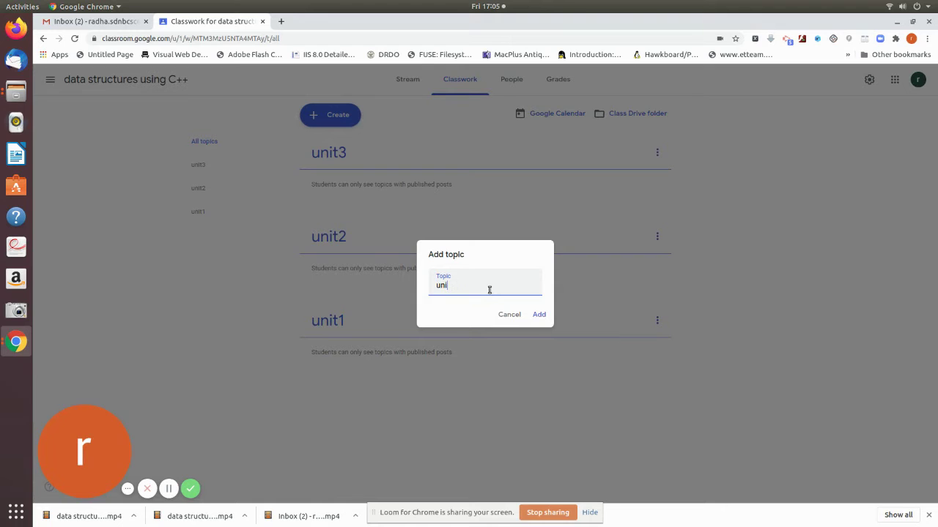
{"action": "type", "text": "t4"}
{"action": "left_click", "coordinate": [538, 315]}
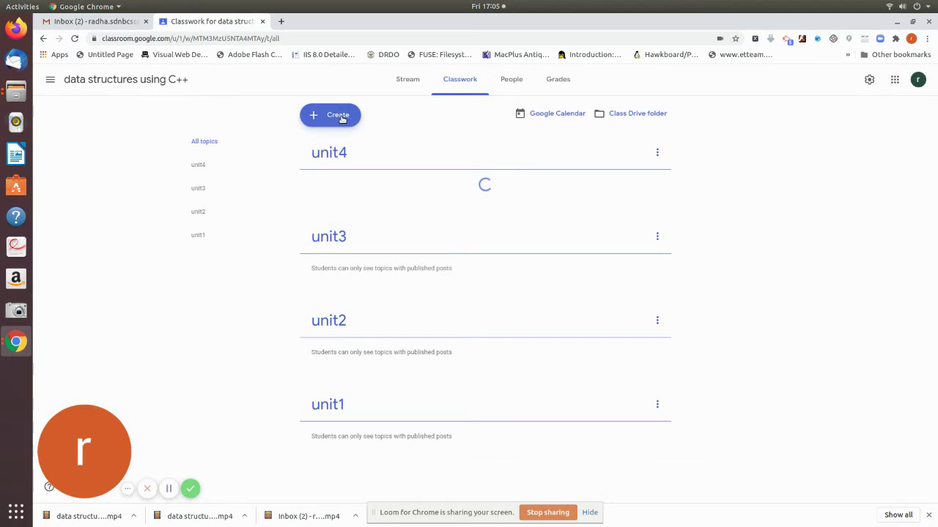
Step: Add a fifth classwork topic named unit5
{"action": "left_click", "coordinate": [341, 117]}
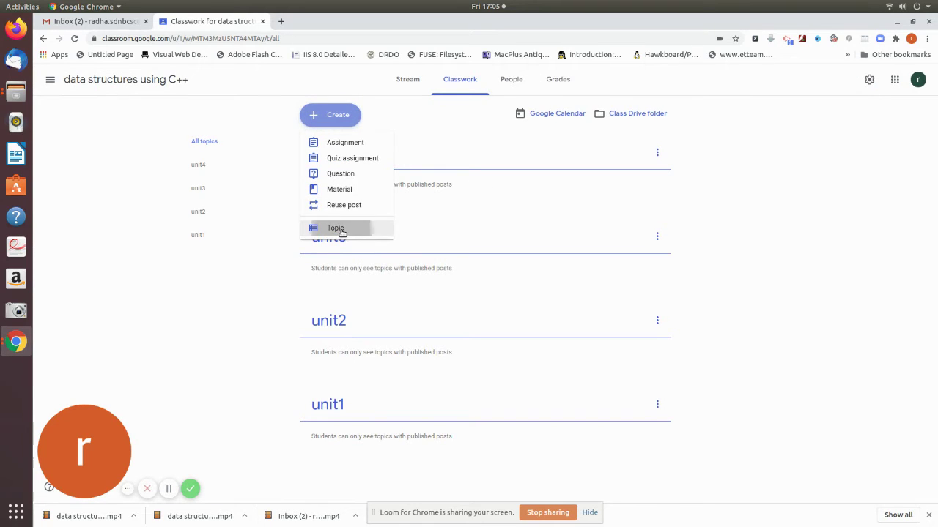
{"action": "left_click", "coordinate": [362, 227]}
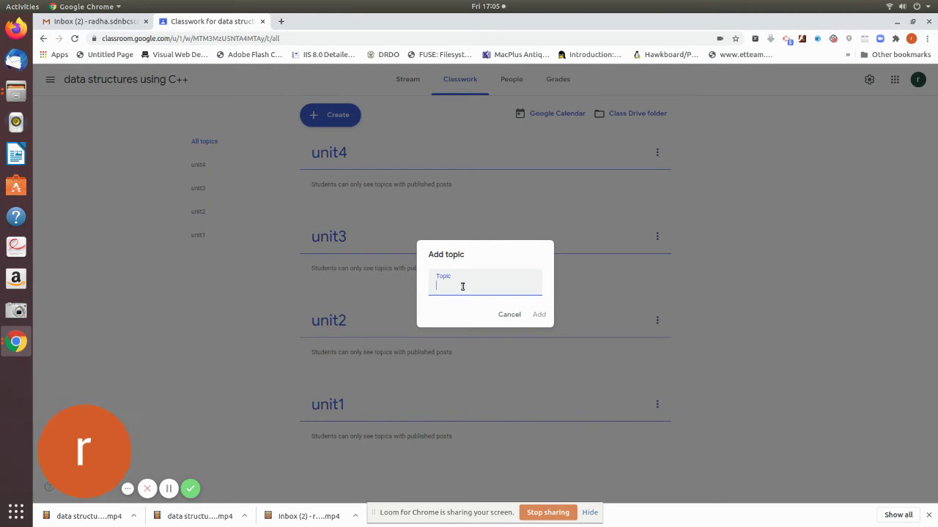
{"action": "type", "text": "unit5"}
{"action": "left_click", "coordinate": [535, 315]}
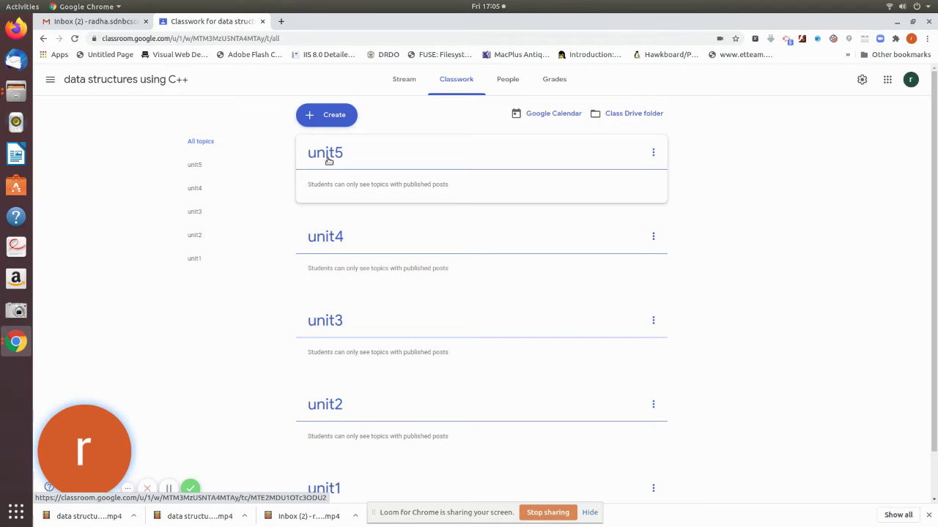
{"action": "left_click", "coordinate": [327, 116]}
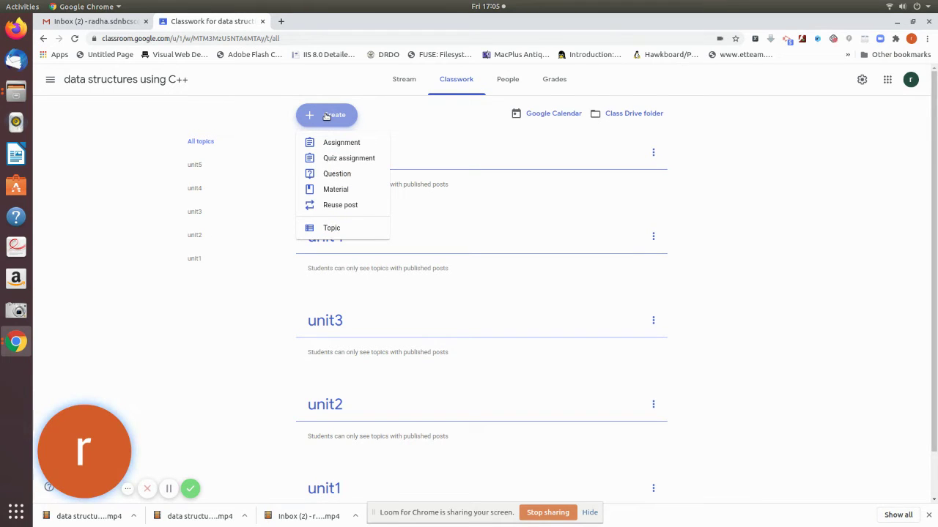
{"action": "left_click", "coordinate": [336, 189]}
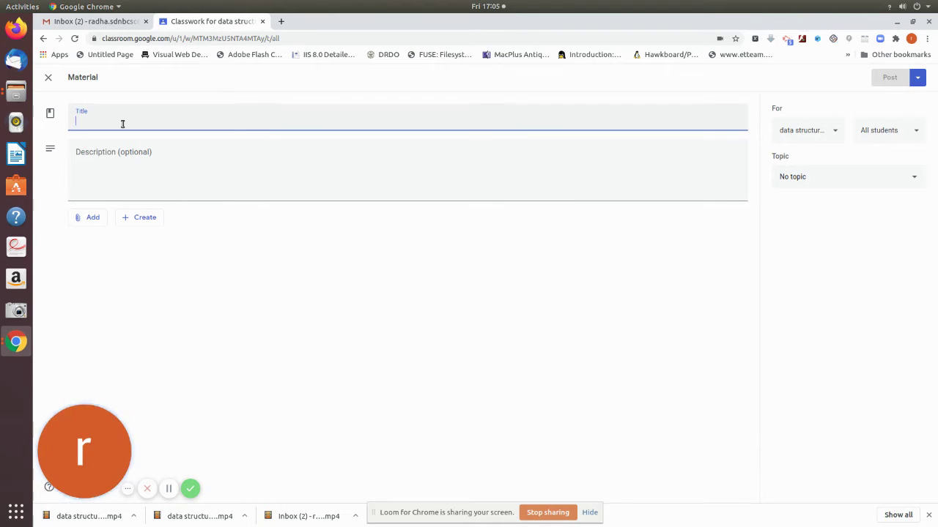
{"action": "left_click", "coordinate": [48, 78]}
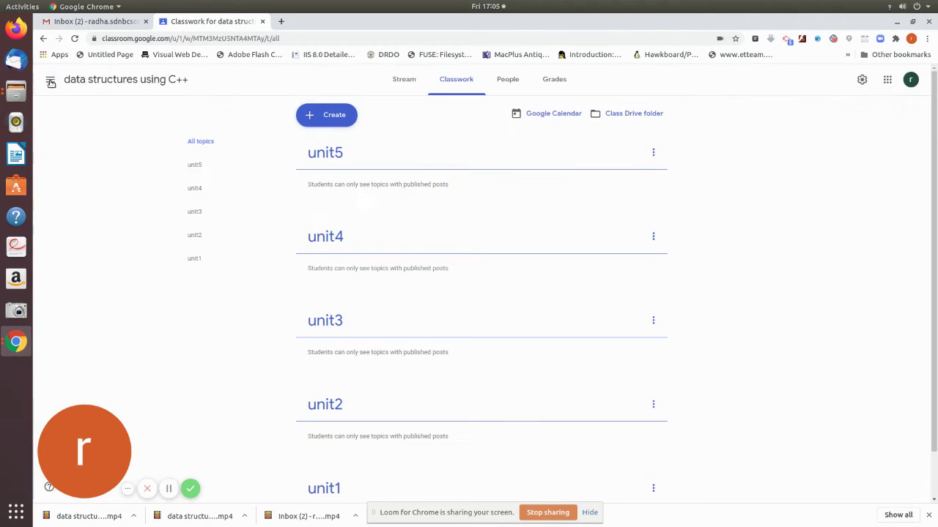
Step: Add a classwork topic named "data structure syllabus"
{"action": "left_click", "coordinate": [337, 119]}
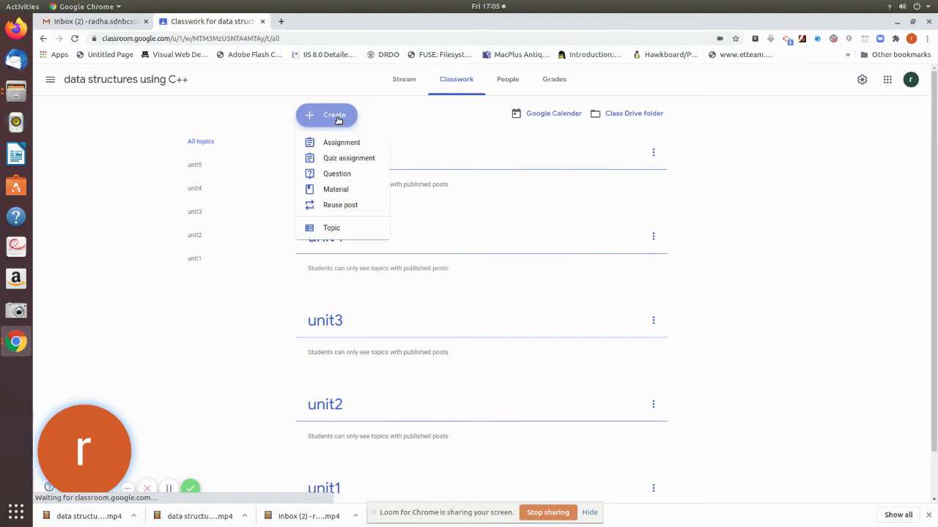
{"action": "left_click", "coordinate": [345, 228]}
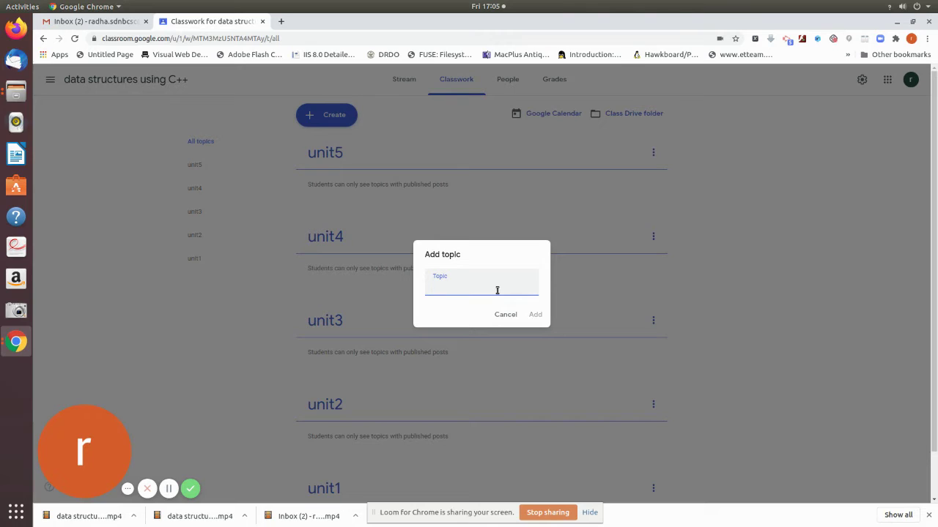
{"action": "type", "text": "data s"}
{"action": "type", "text": "tructure syllabus"}
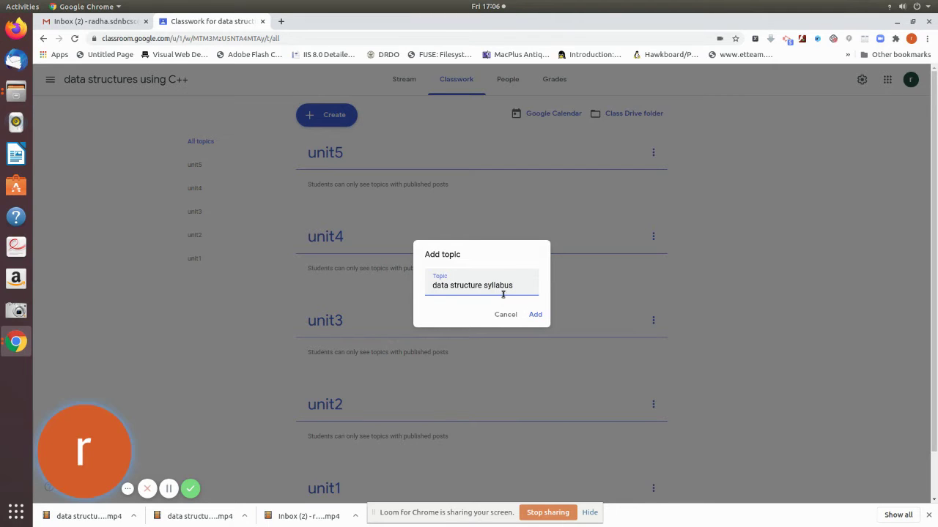
{"action": "left_click", "coordinate": [535, 314]}
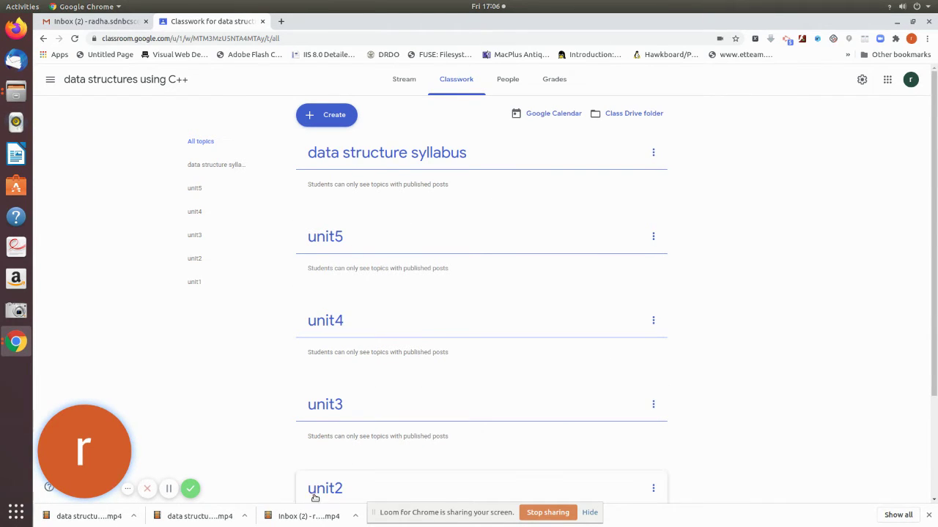
Step: Start a new classwork material with the title "data structue syllabus"
{"action": "left_click", "coordinate": [321, 115]}
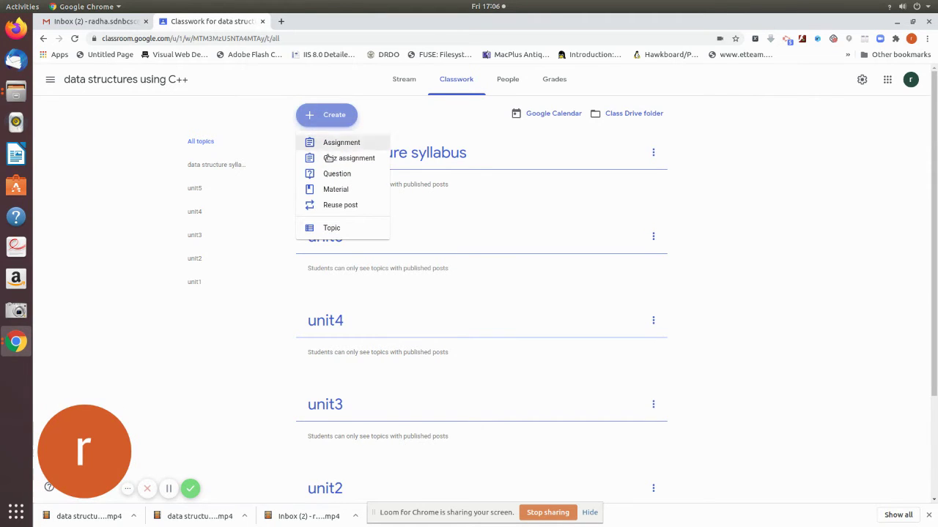
{"action": "left_click", "coordinate": [333, 190]}
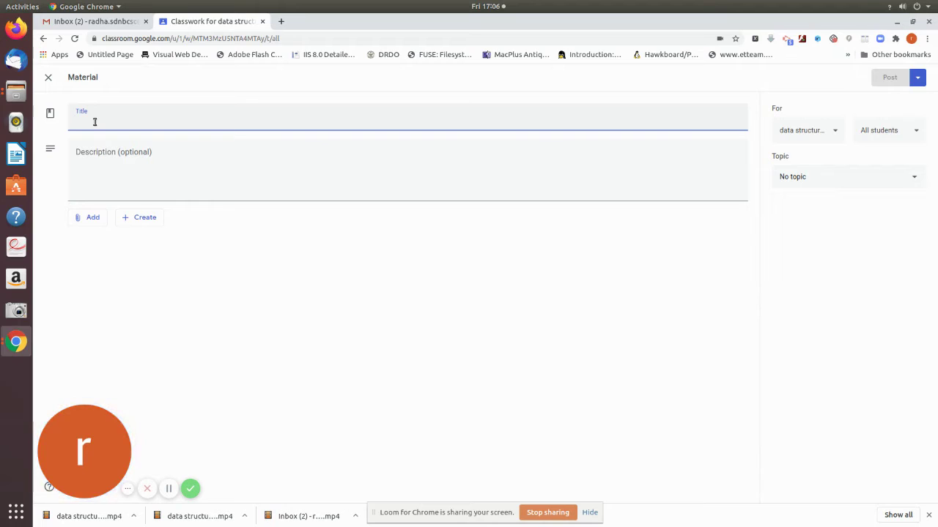
{"action": "type", "text": "data"}
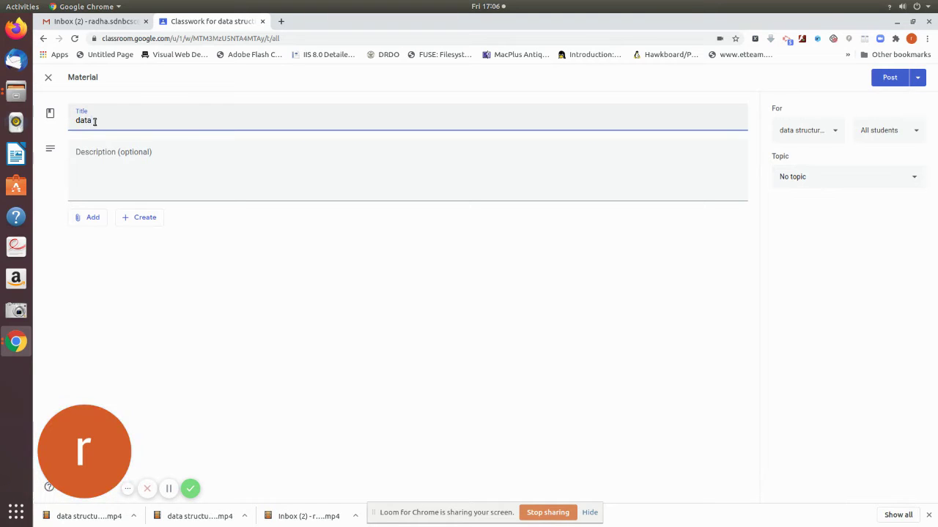
{"action": "type", "text": " structue syllabus"}
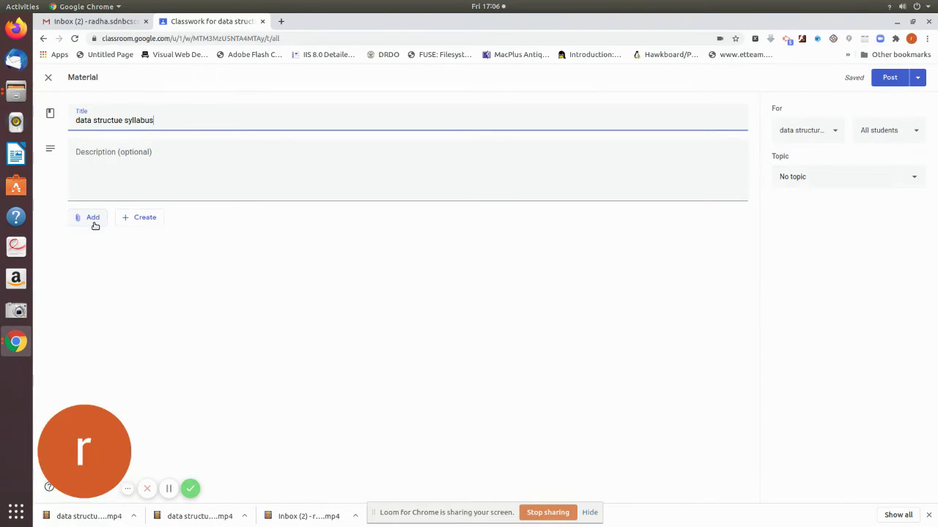
{"action": "left_click", "coordinate": [135, 222]}
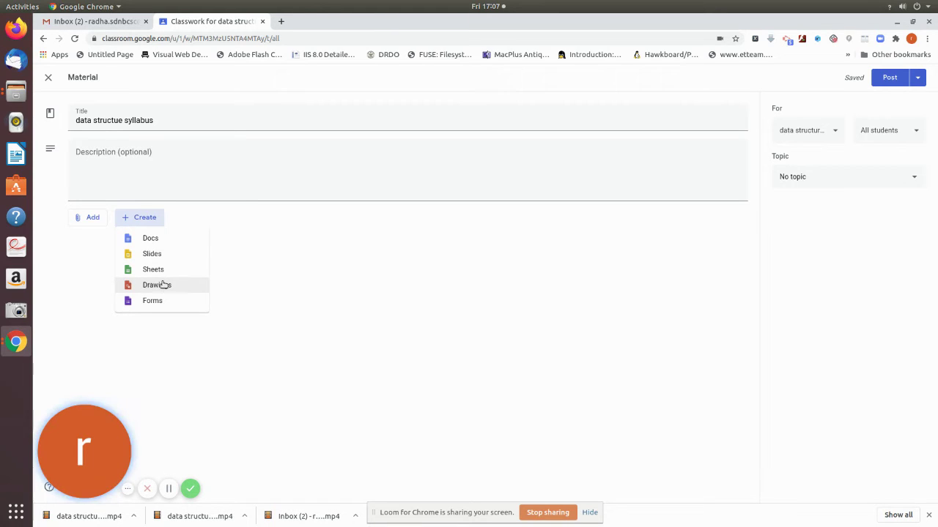
{"action": "left_click", "coordinate": [94, 224]}
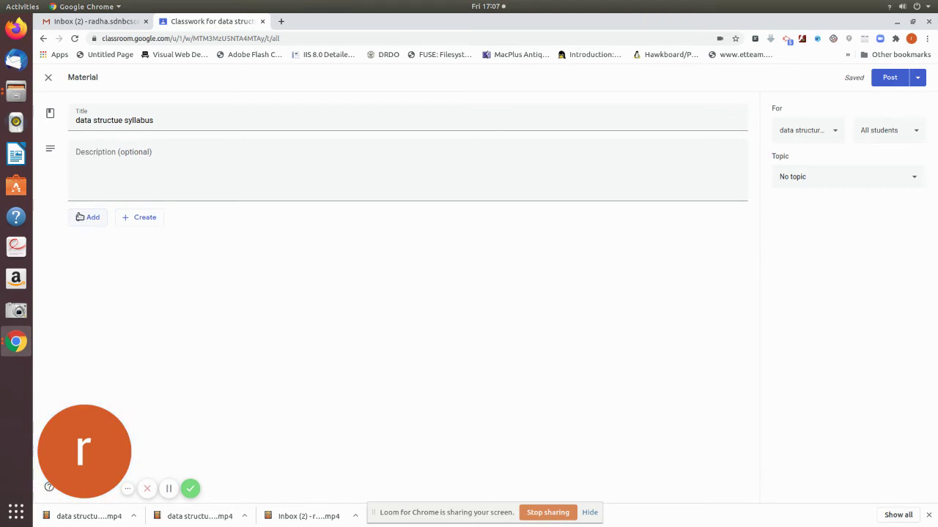
Step: Attach data_structures_syllabus.docx to the material by uploading it from the data_stru_theory folder inside datastructures_prg on New Volume
{"action": "left_click", "coordinate": [78, 220]}
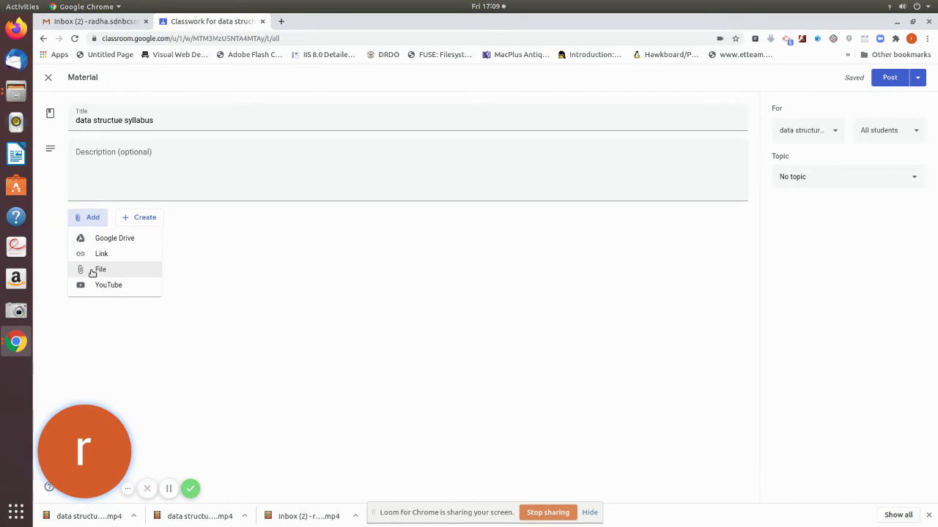
{"action": "left_click", "coordinate": [96, 271]}
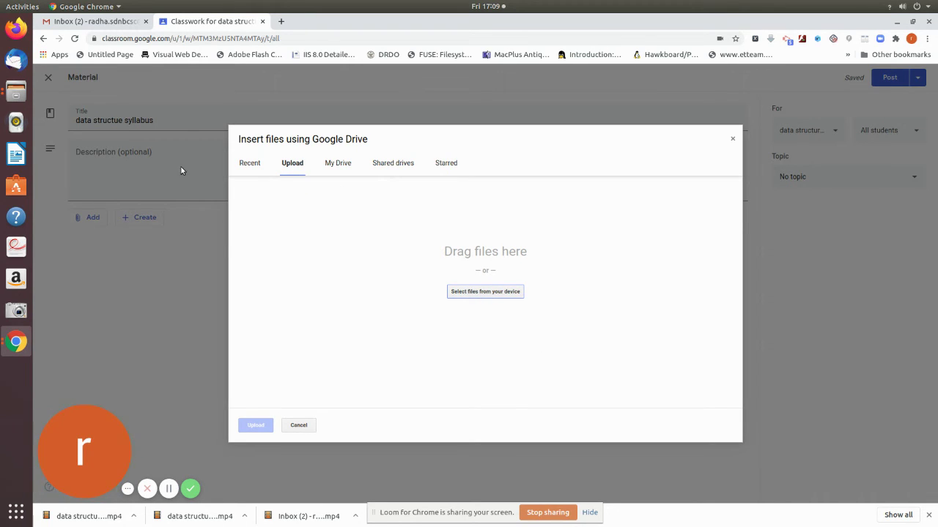
{"action": "left_click", "coordinate": [9, 100]}
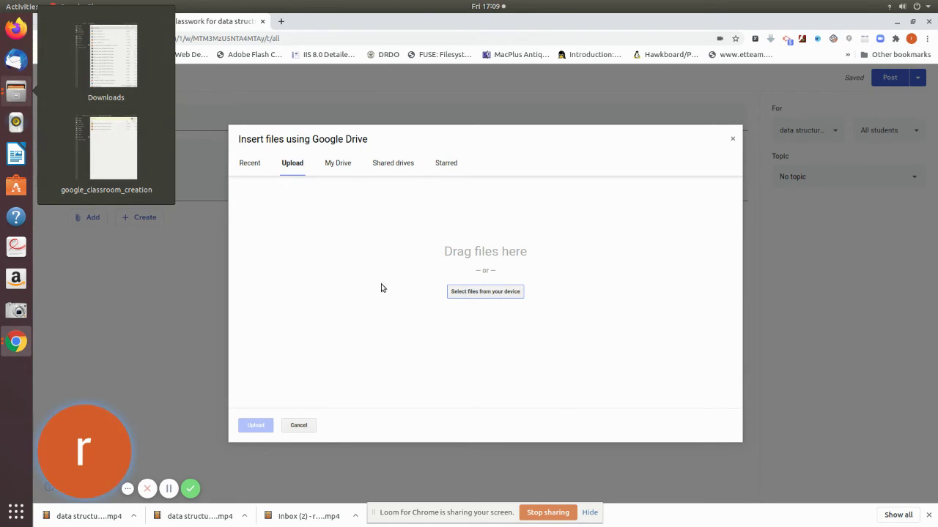
{"action": "left_click", "coordinate": [476, 352]}
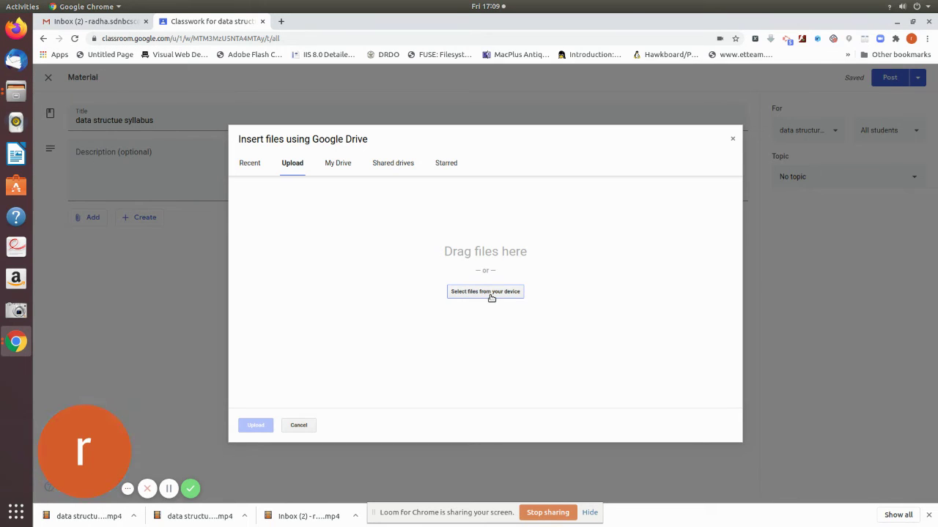
{"action": "left_click", "coordinate": [491, 293]}
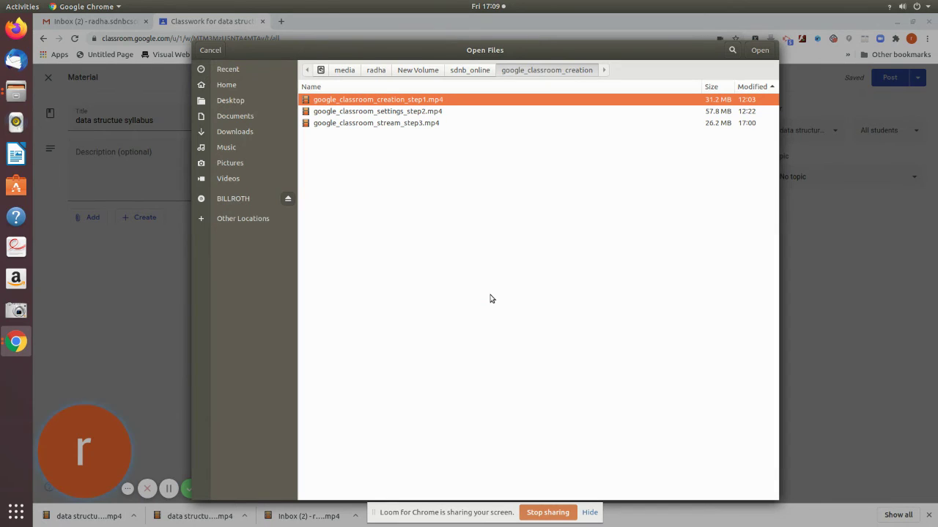
{"action": "left_click", "coordinate": [418, 70]}
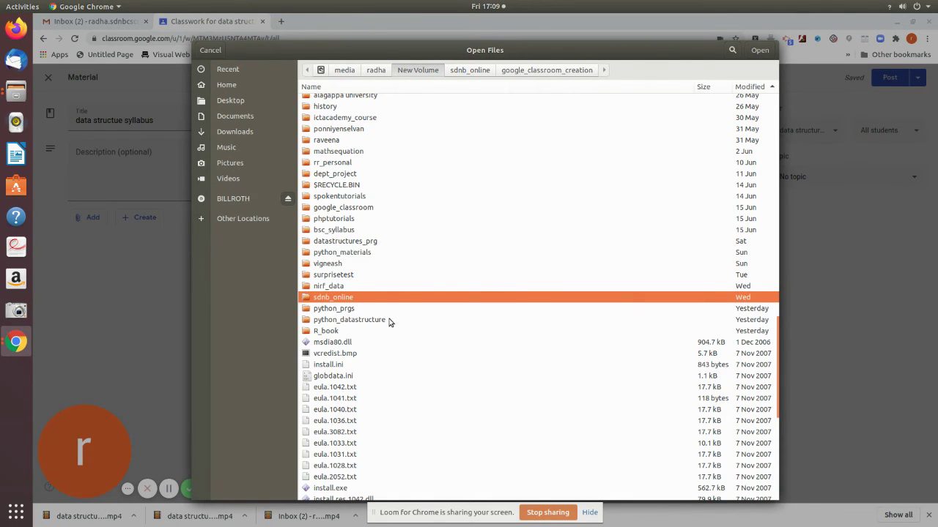
{"action": "double_click", "coordinate": [377, 243]}
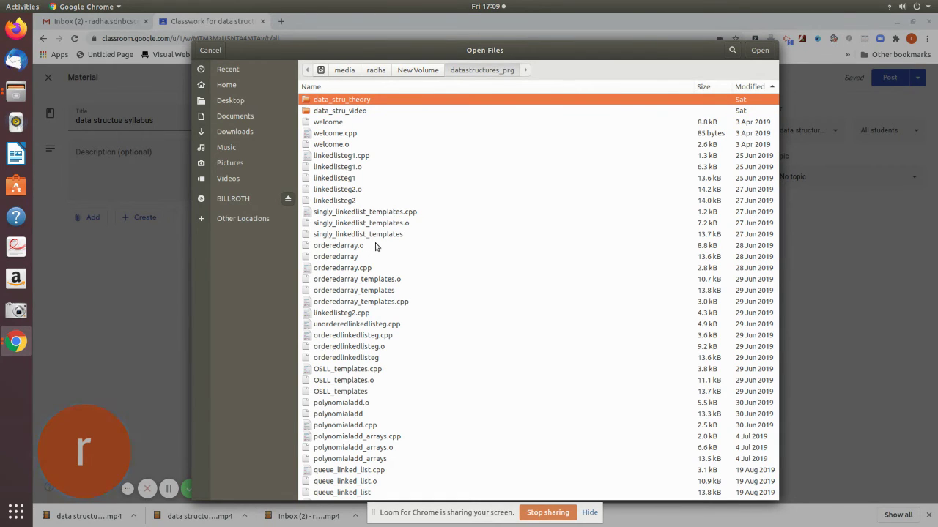
{"action": "double_click", "coordinate": [325, 104]}
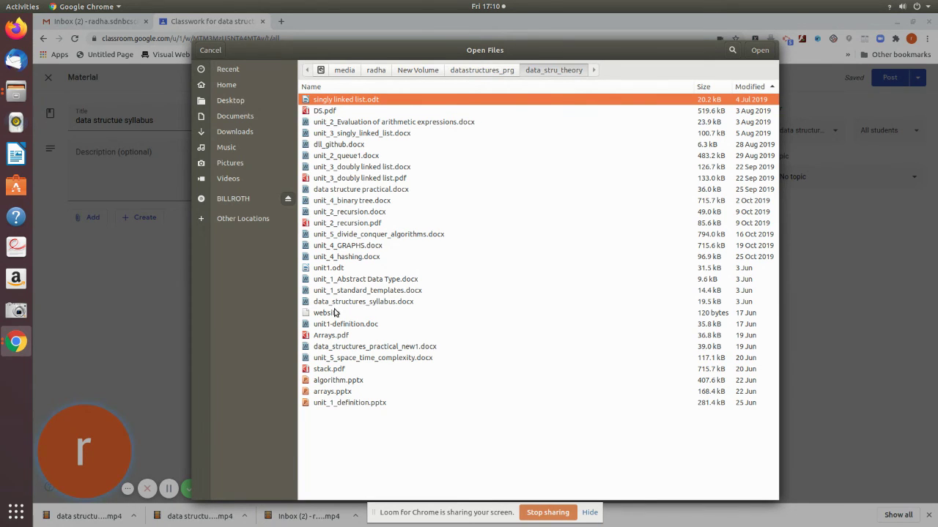
{"action": "left_click", "coordinate": [344, 303]}
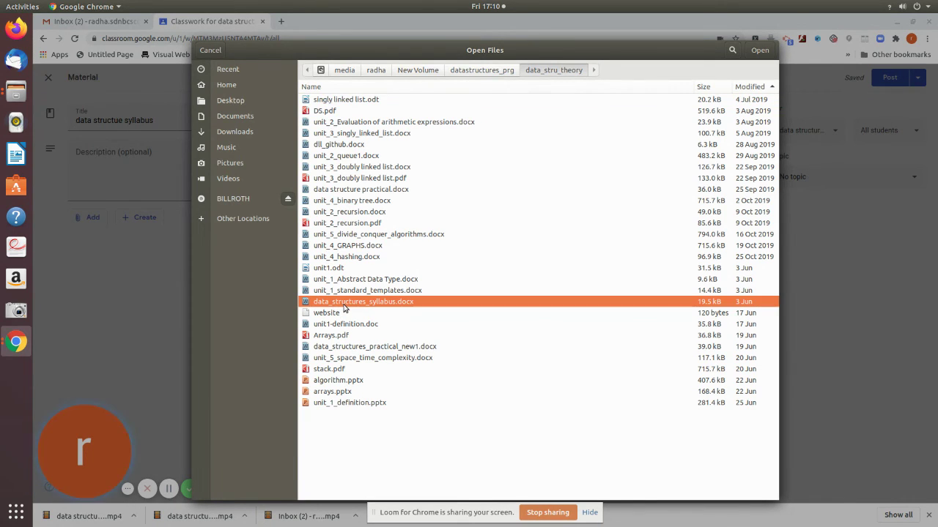
{"action": "left_click", "coordinate": [759, 50]}
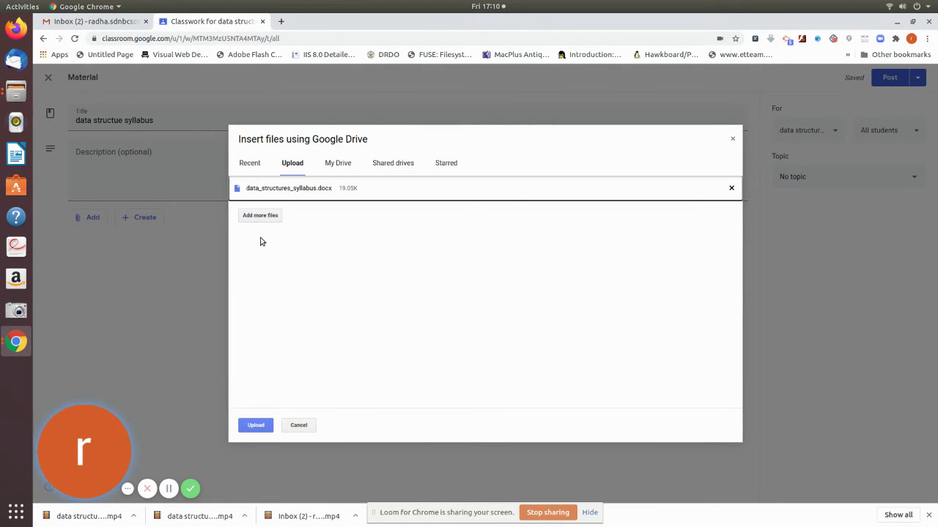
{"action": "left_click", "coordinate": [254, 419]}
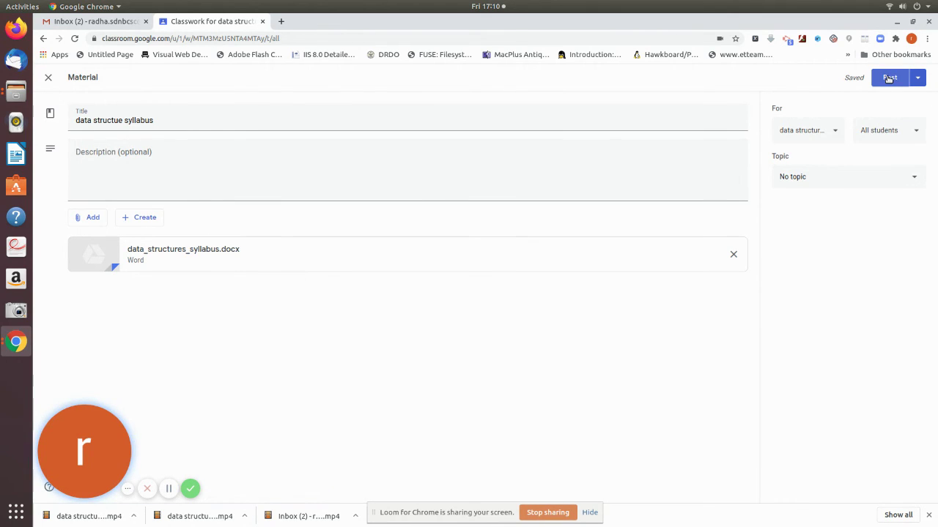
Step: Review the material's publishing options and the available choices for its target classes and students
{"action": "left_click", "coordinate": [917, 77]}
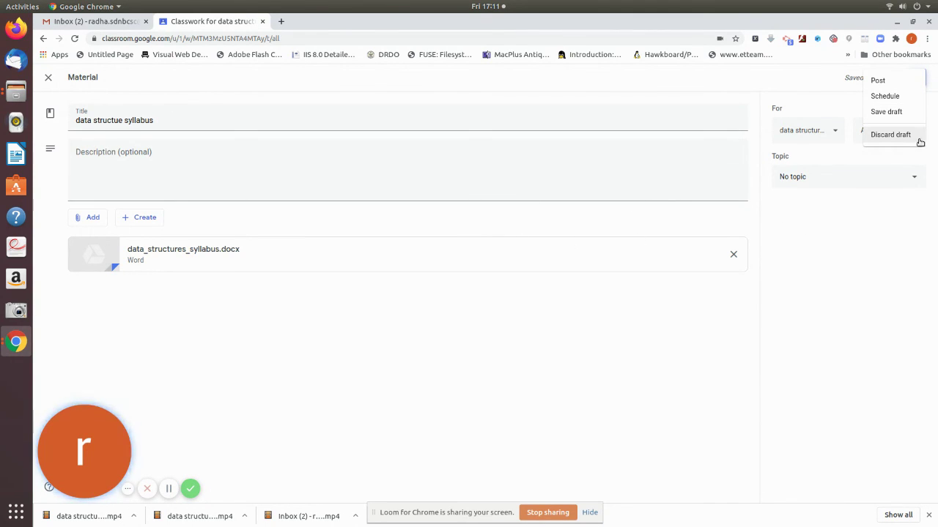
{"action": "left_click", "coordinate": [863, 258]}
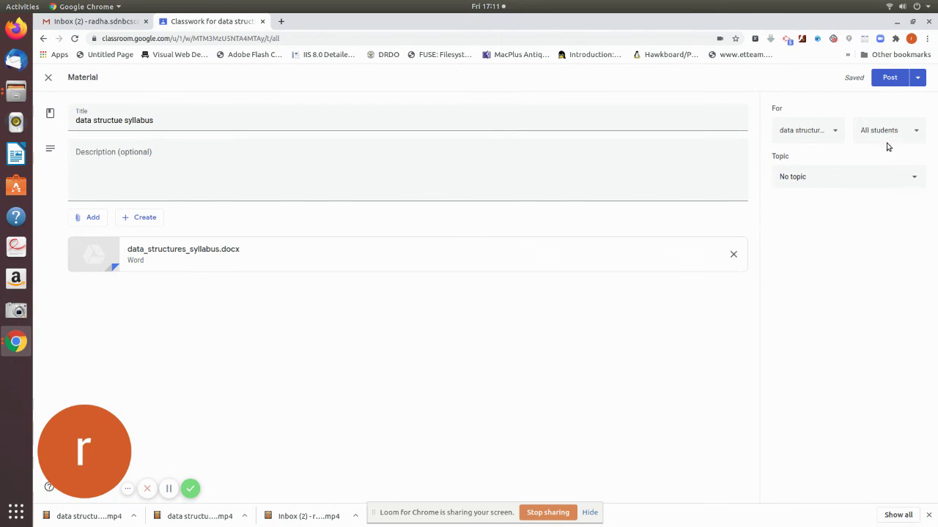
{"action": "left_click", "coordinate": [837, 133]}
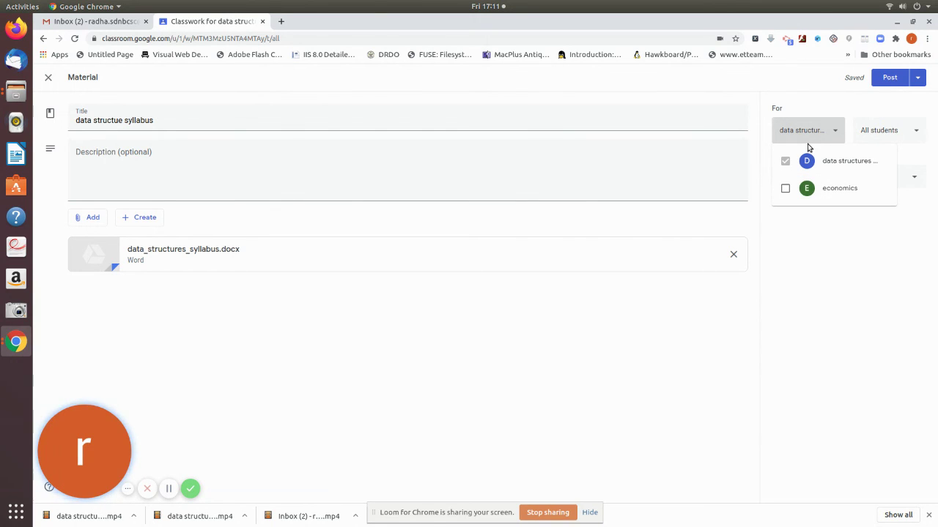
{"action": "left_click", "coordinate": [916, 131]}
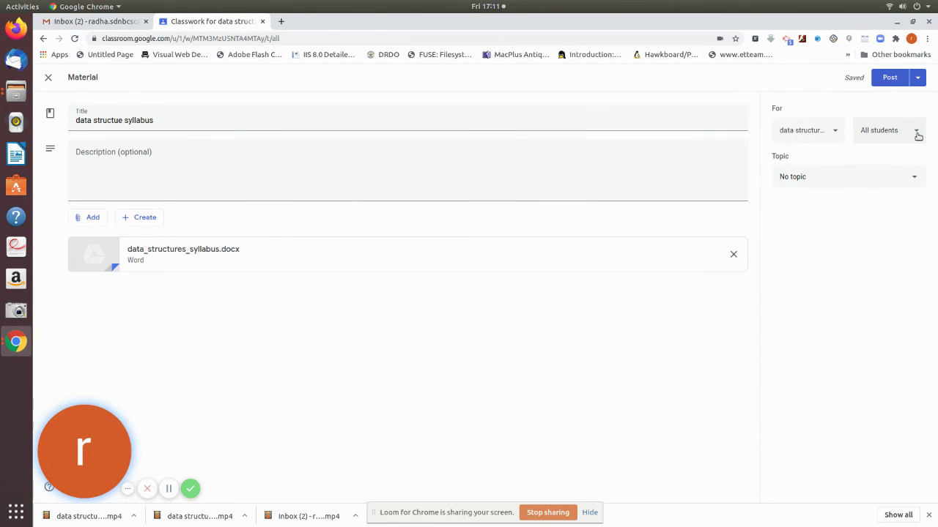
{"action": "left_click", "coordinate": [917, 134]}
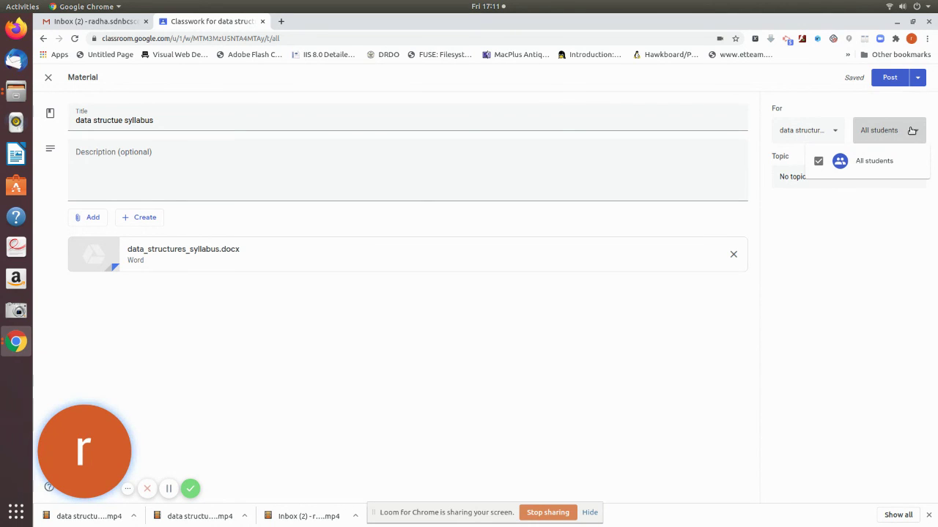
{"action": "left_click", "coordinate": [879, 217]}
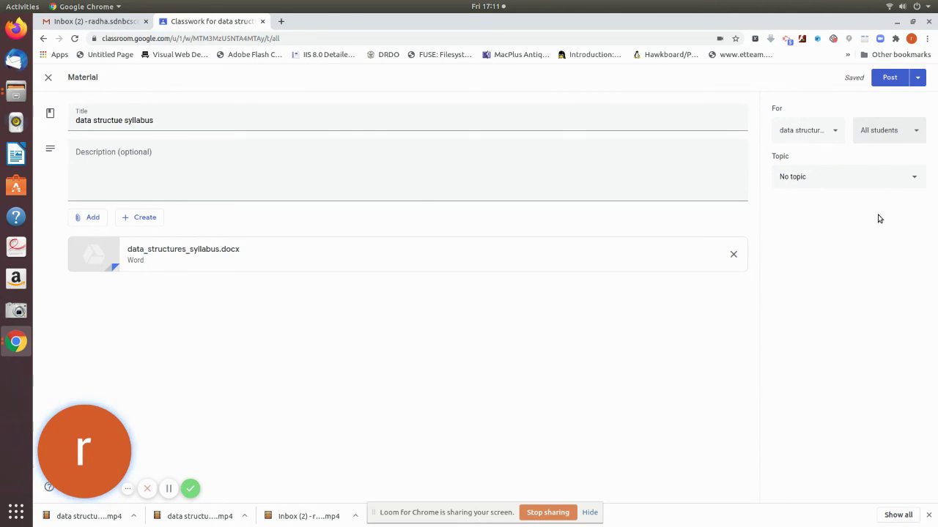
Step: Assign the material to the "data structure syllabus" topic and post it to the class
{"action": "left_click", "coordinate": [908, 180]}
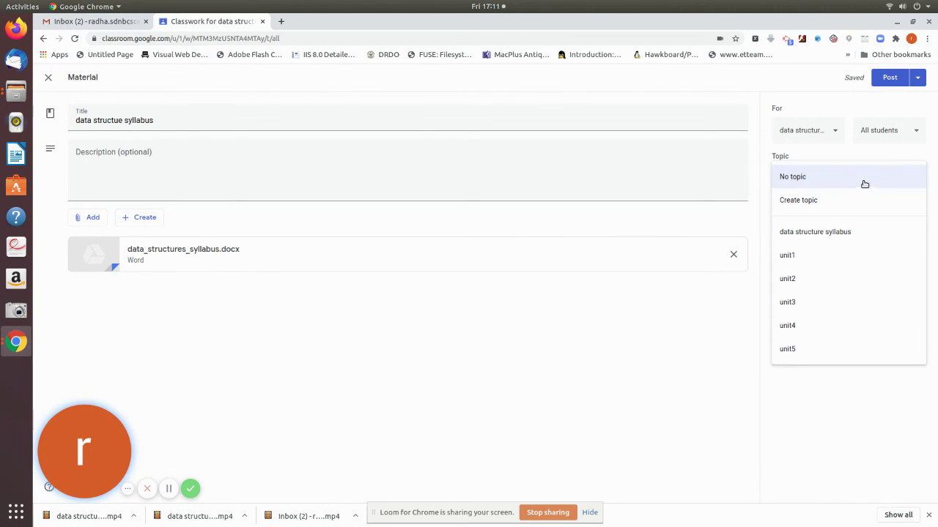
{"action": "left_click", "coordinate": [825, 239]}
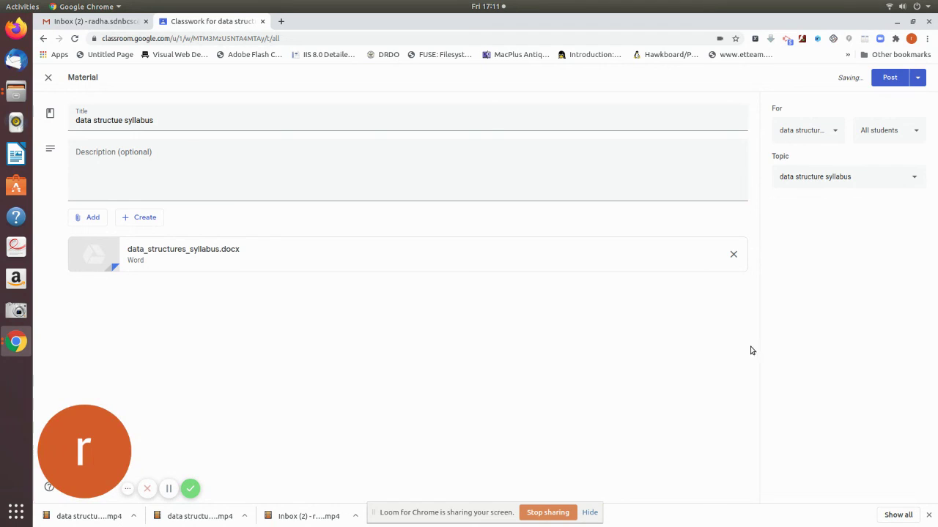
{"action": "left_click", "coordinate": [886, 79]}
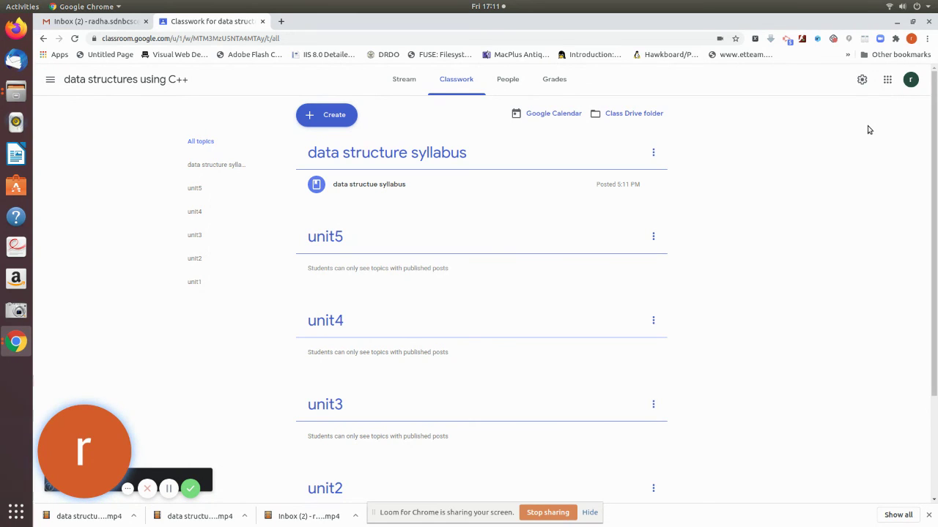
Step: Open the attached document of the posted "data structue syllabus" material and look through its pages
{"action": "left_click", "coordinate": [373, 186]}
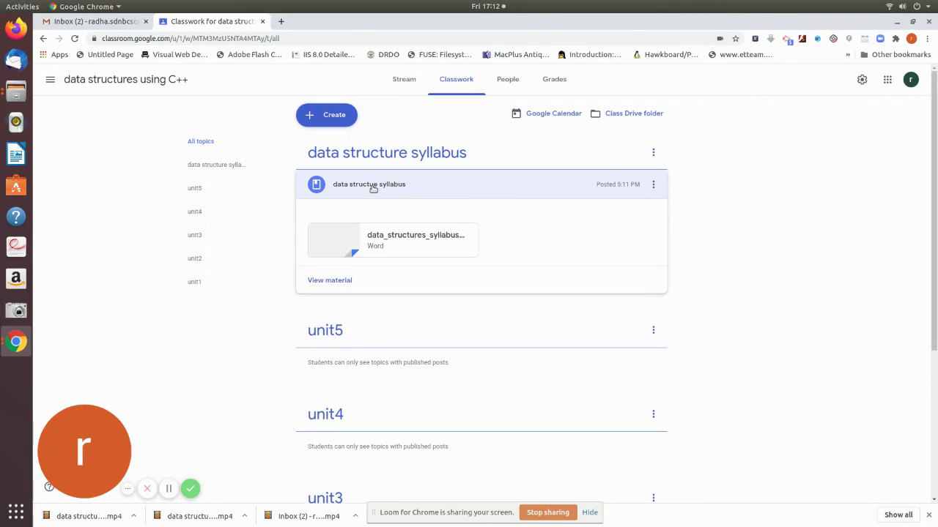
{"action": "left_click", "coordinate": [379, 239]}
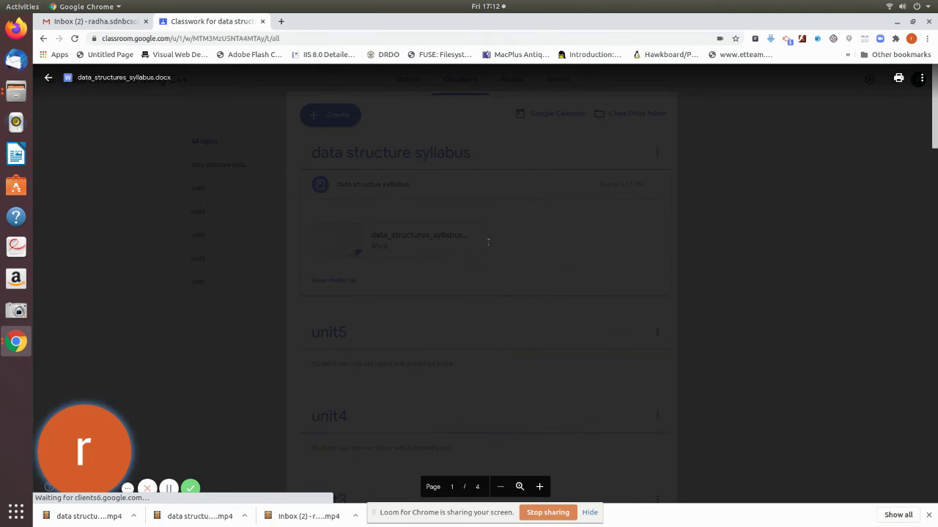
{"action": "scroll", "coordinate": [523, 356], "scroll_direction": "down", "scroll_amount": 5}
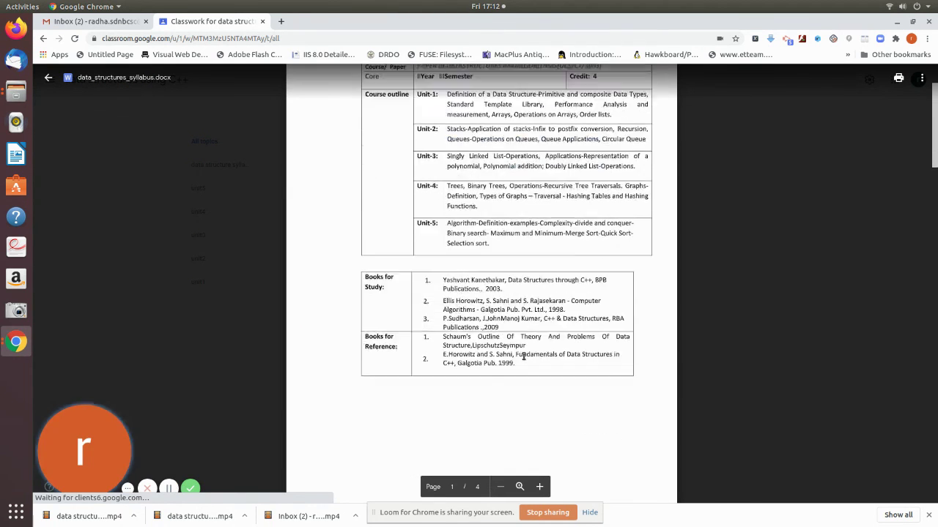
{"action": "scroll", "coordinate": [523, 356], "scroll_direction": "down", "scroll_amount": 6}
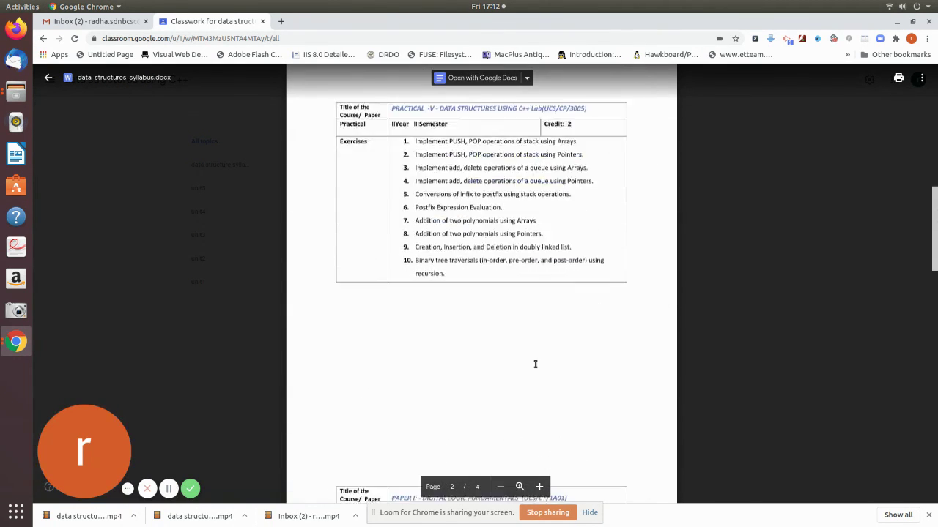
{"action": "scroll", "coordinate": [534, 364], "scroll_direction": "down", "scroll_amount": 8}
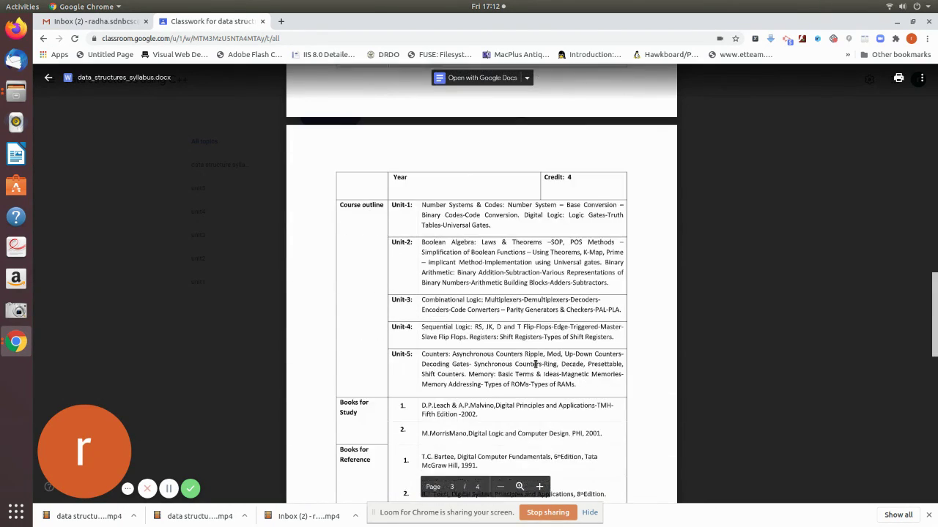
{"action": "scroll", "coordinate": [535, 364], "scroll_direction": "up", "scroll_amount": 3}
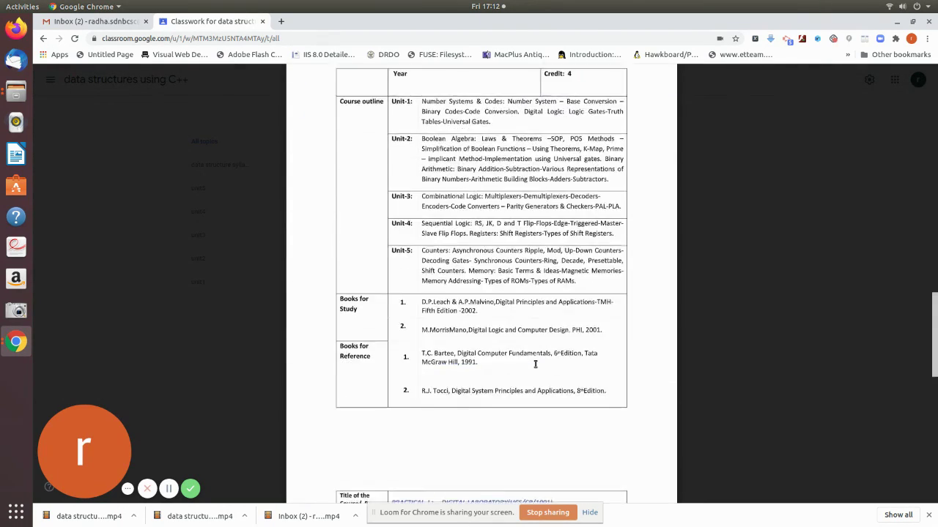